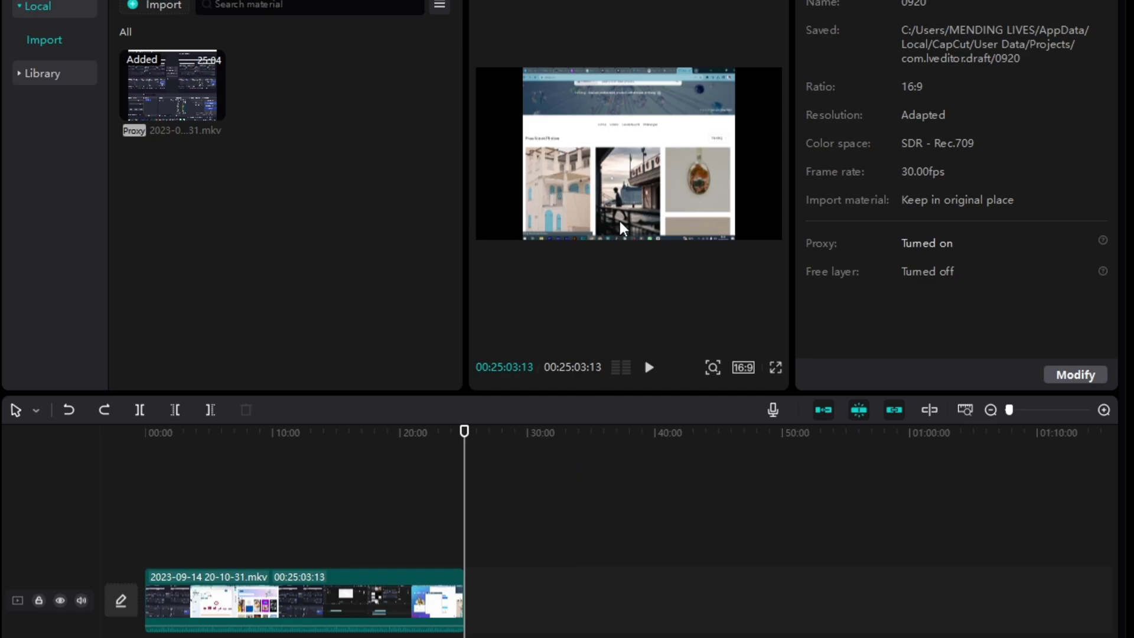
{"action": "left_click", "coordinate": [351, 587]}
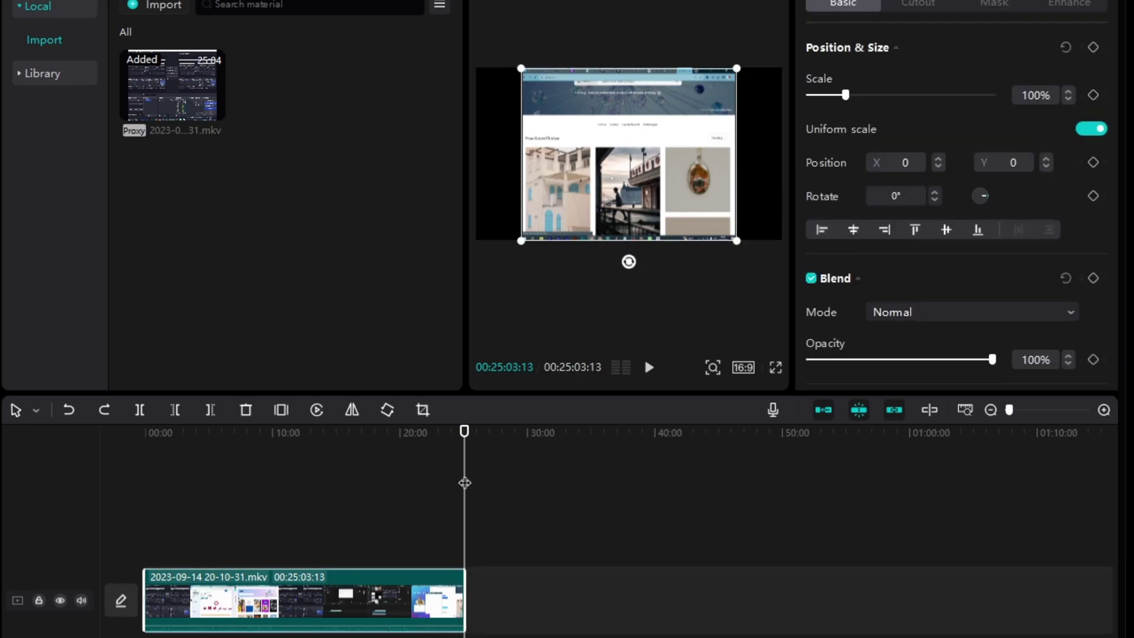
{"action": "left_click", "coordinate": [425, 476]}
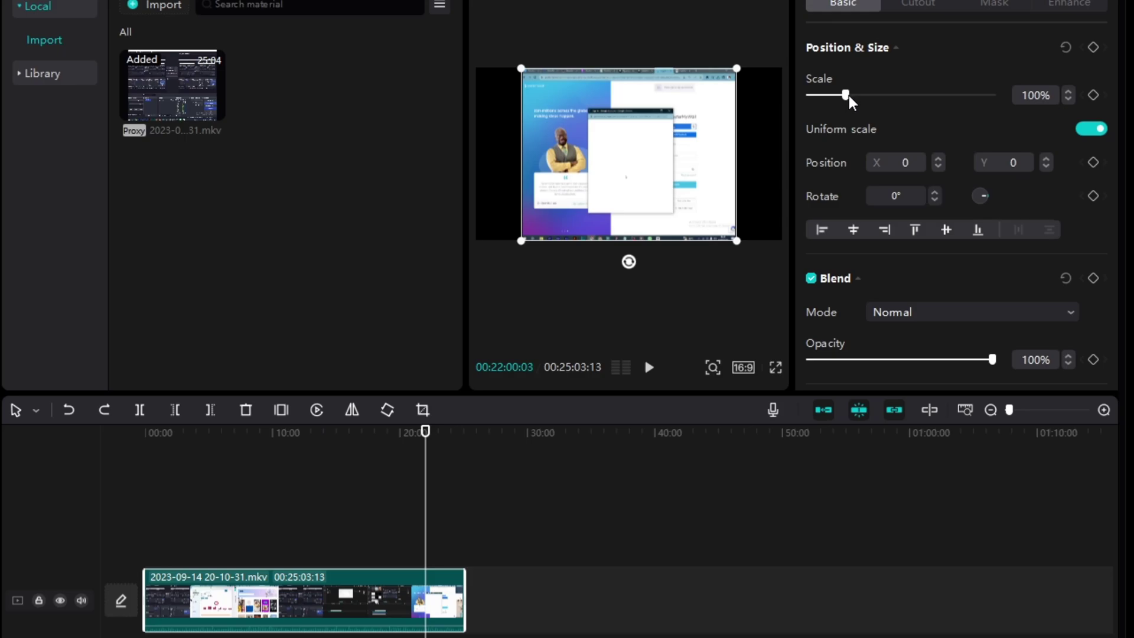
{"action": "left_click_drag", "start_coordinate": [849, 97], "coordinate": [867, 98]}
{"action": "left_click", "coordinate": [1035, 96]}
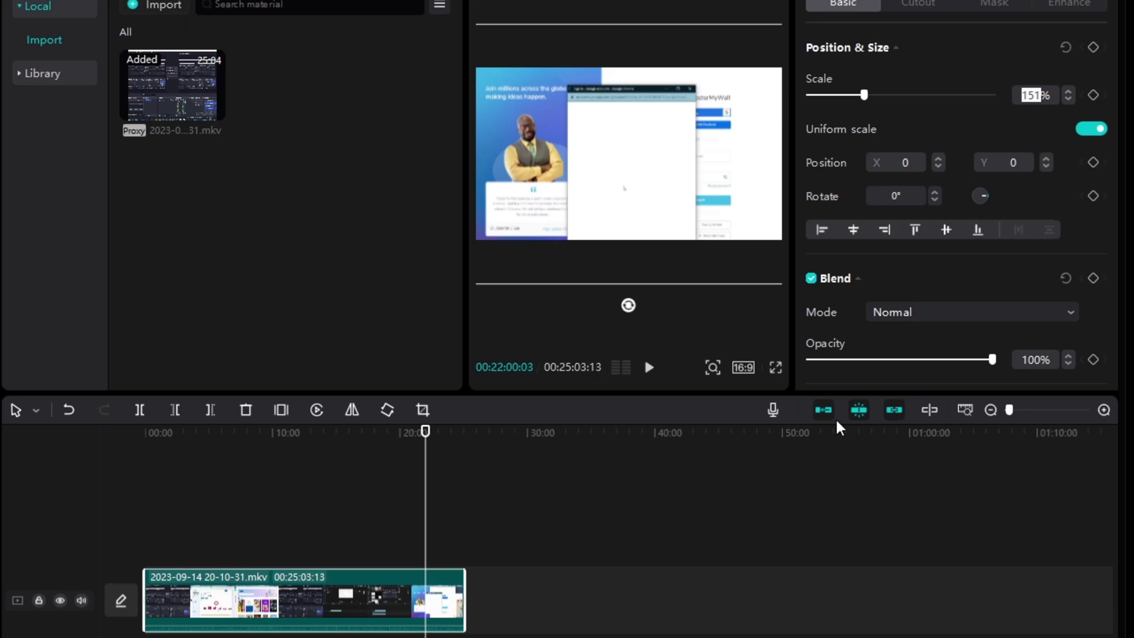
{"action": "type", "text": "13"}
{"action": "key", "text": "BackSpace"}
{"action": "type", "text": "42"}
{"action": "key", "text": "Return"}
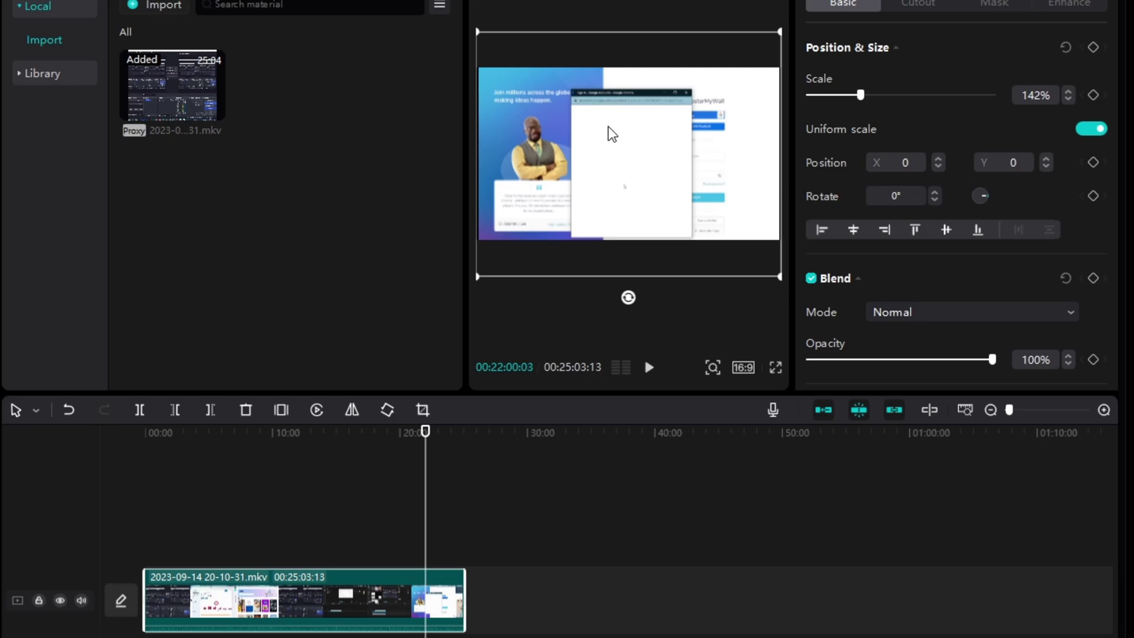
Move the video clip down in the frame to a Y position of -255 and check an earlier frame.
{"action": "mouse_move", "coordinate": [608, 147]}
{"action": "left_mouse_down"}
{"action": "mouse_move", "coordinate": [613, 183]}
{"action": "mouse_move", "coordinate": [608, 135]}
{"action": "mouse_move", "coordinate": [610, 169]}
{"action": "left_mouse_up"}
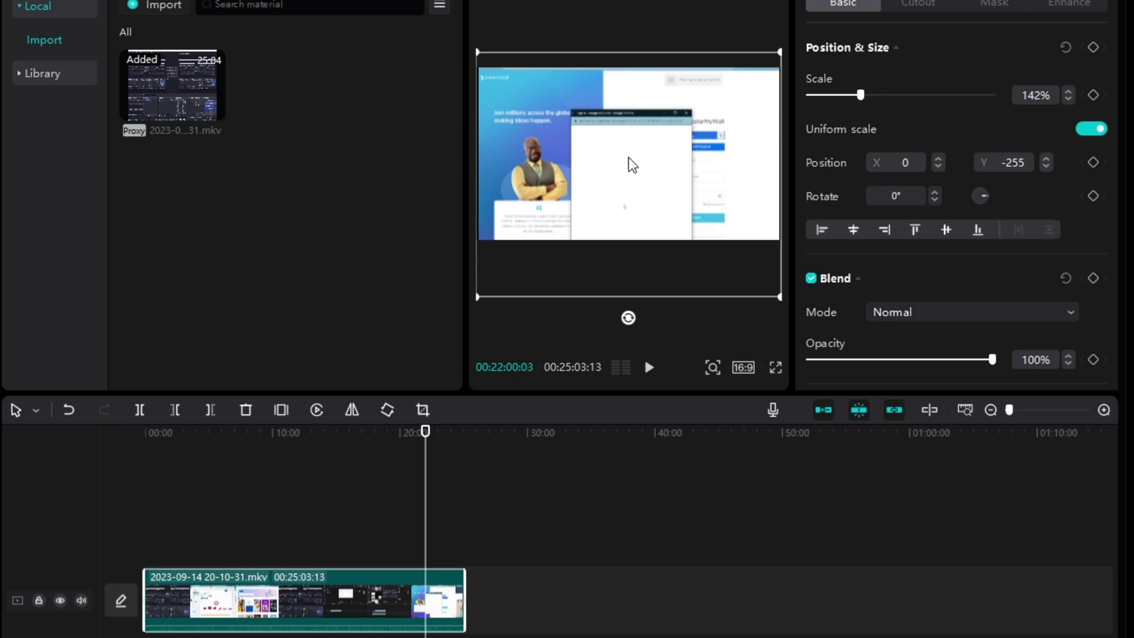
{"action": "left_click", "coordinate": [743, 474]}
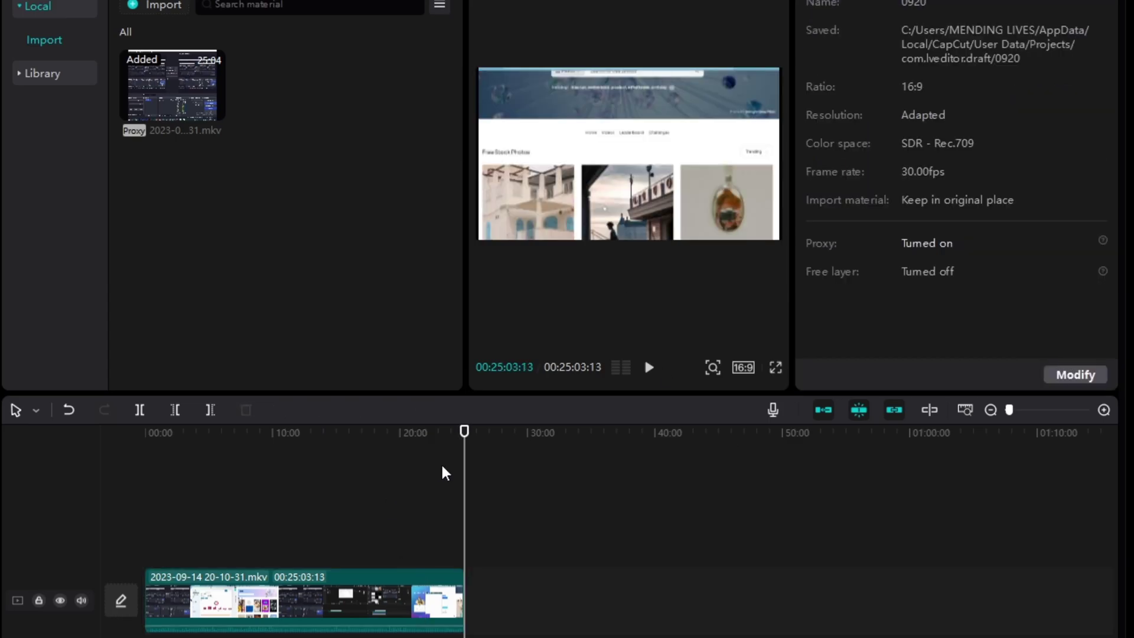
{"action": "left_click_drag", "start_coordinate": [462, 453], "coordinate": [384, 443]}
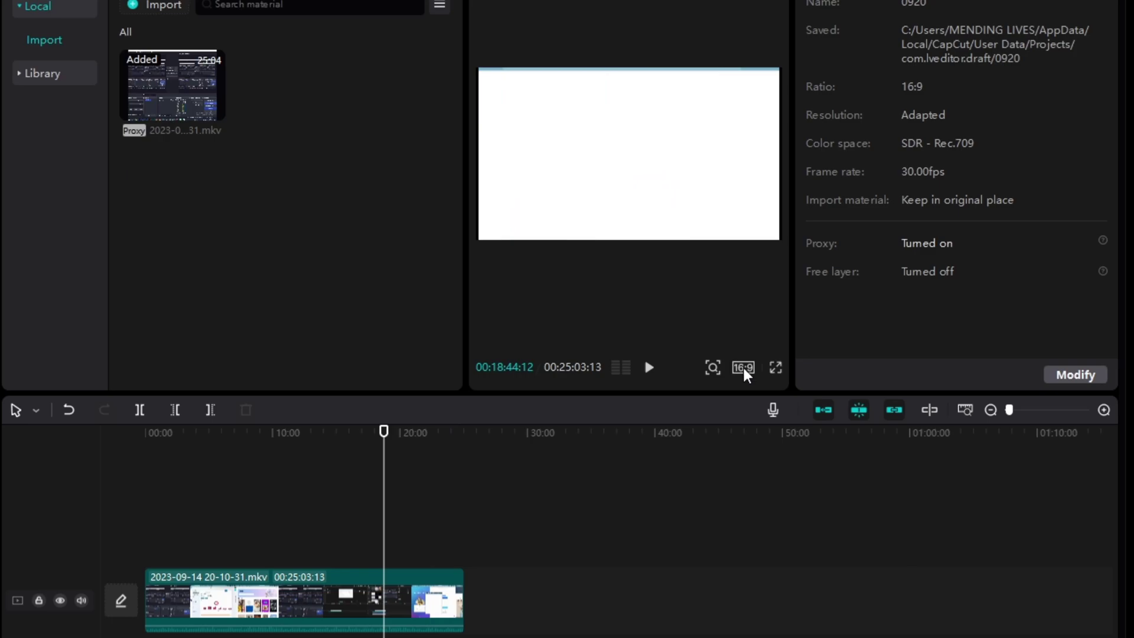
{"action": "left_click", "coordinate": [745, 371]}
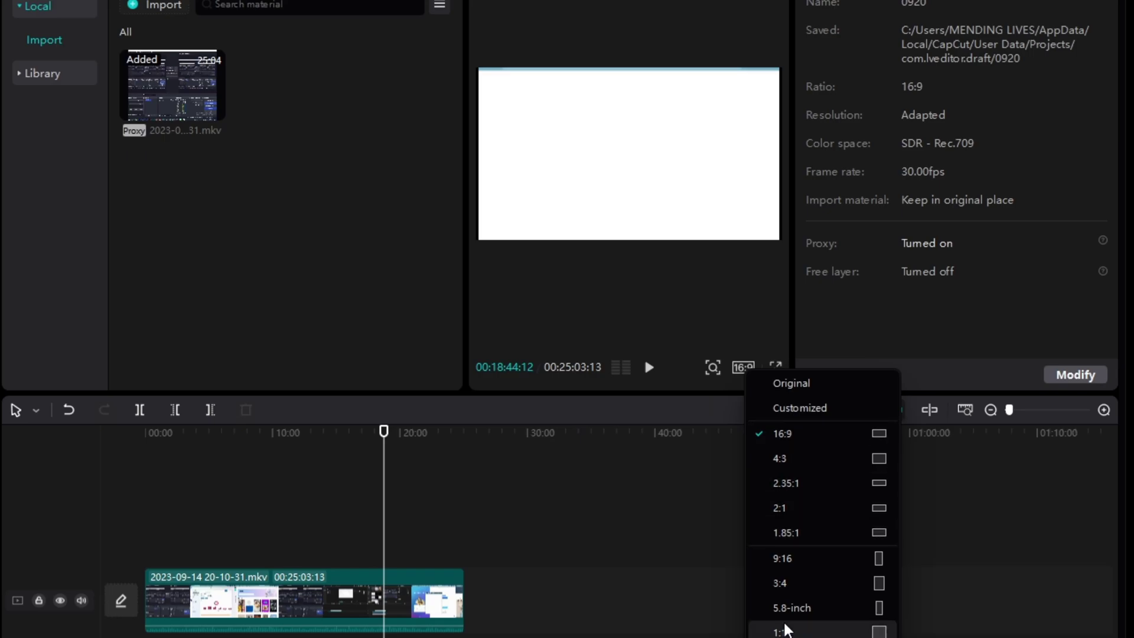
{"action": "left_click", "coordinate": [743, 368]}
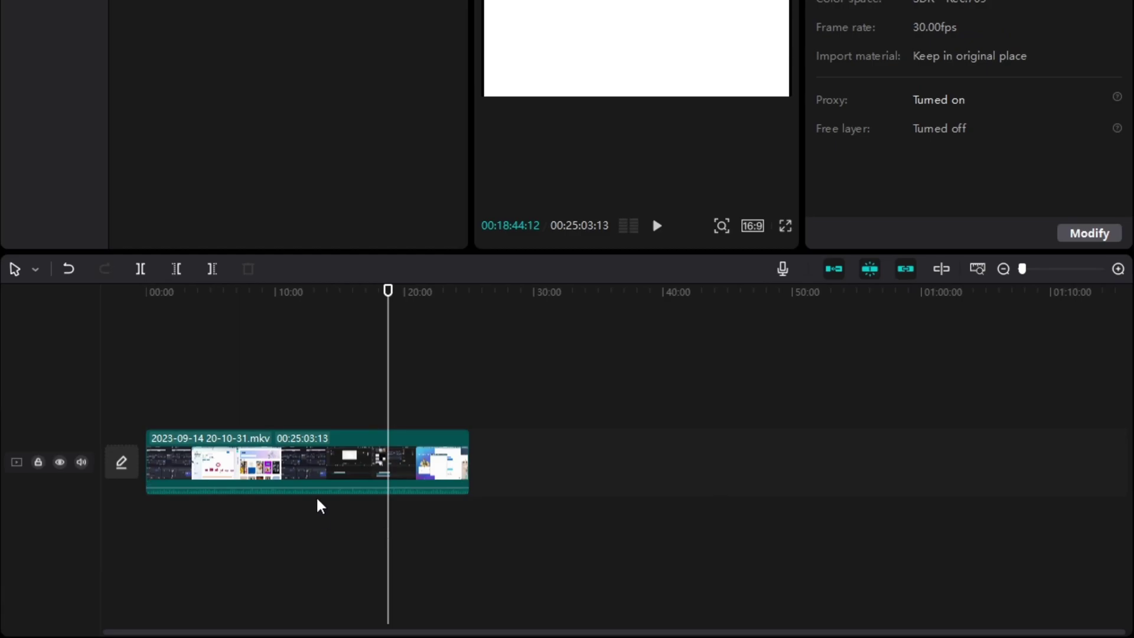
Extract the audio from the video clip onto its own track.
{"action": "left_click", "coordinate": [235, 450]}
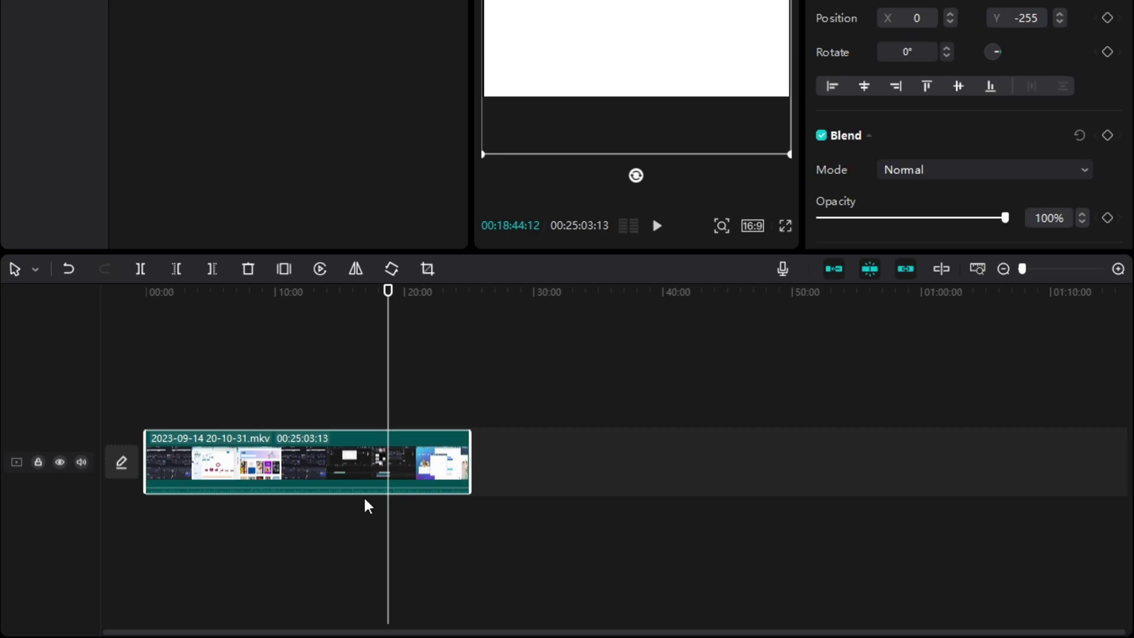
{"action": "right_click", "coordinate": [335, 466]}
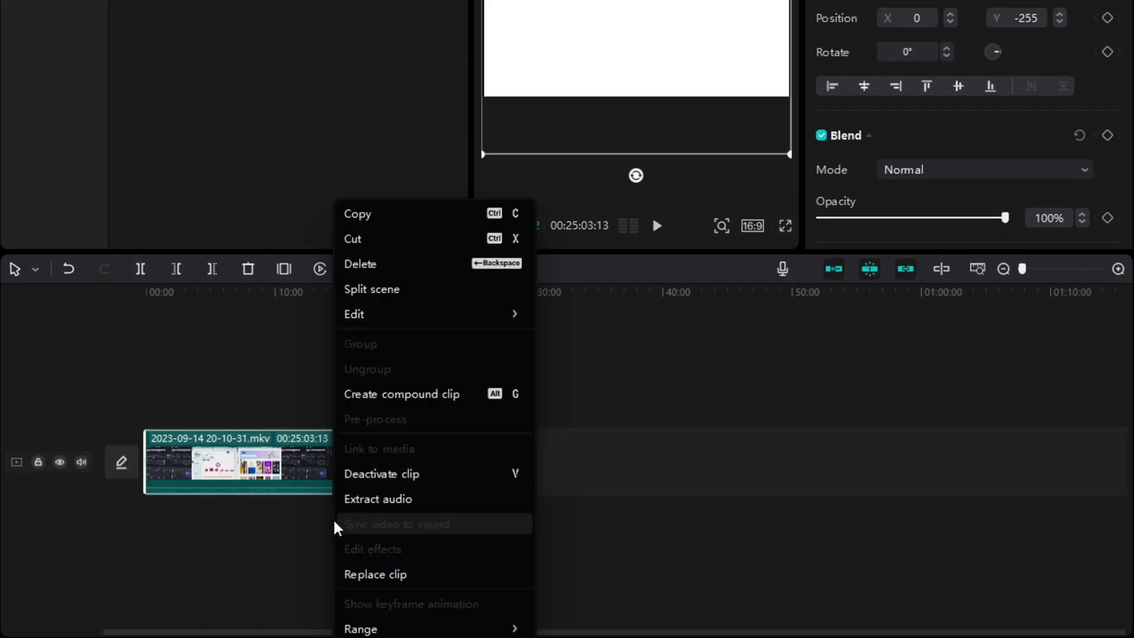
{"action": "left_click", "coordinate": [355, 507]}
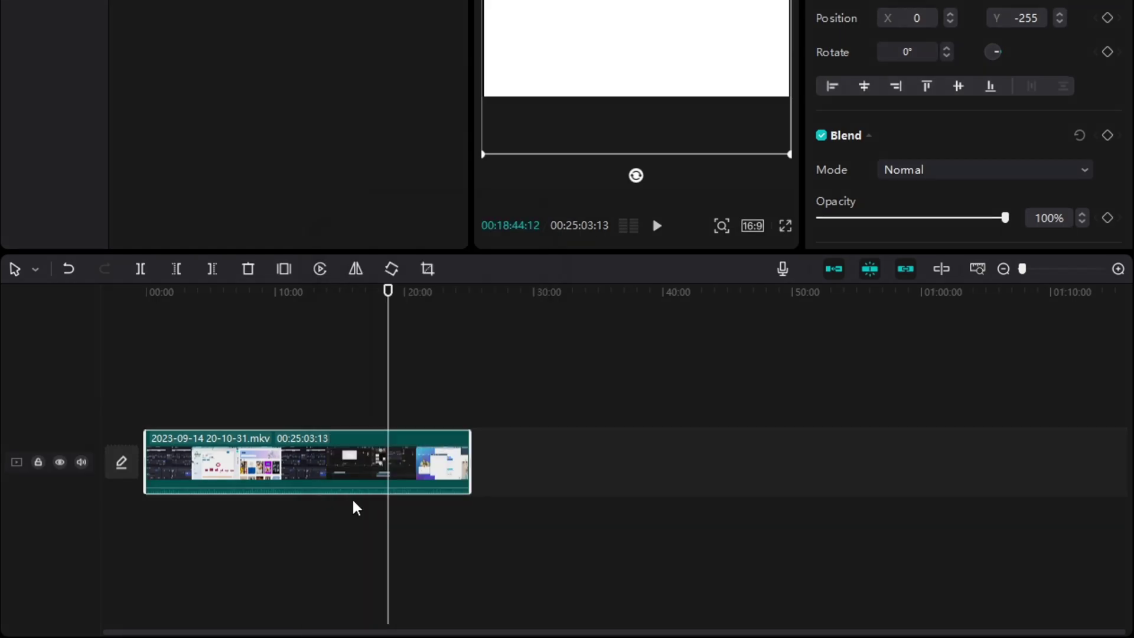
{"action": "left_click", "coordinate": [284, 568]}
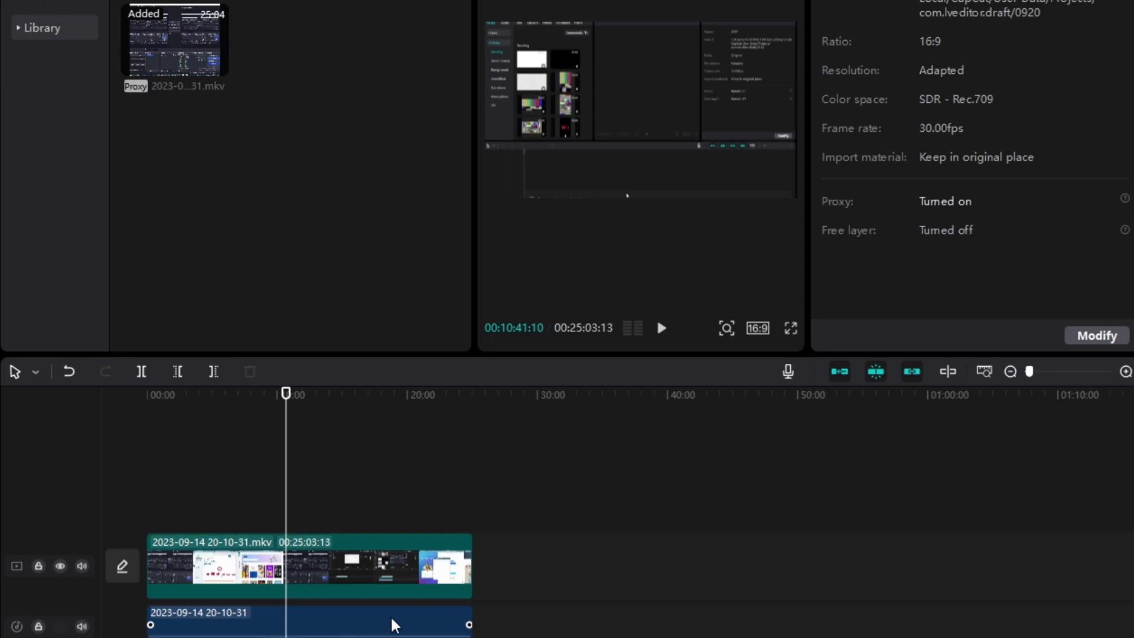
Raise the volume of the extracted audio clip to 20.0 dB.
{"action": "left_click", "coordinate": [357, 628]}
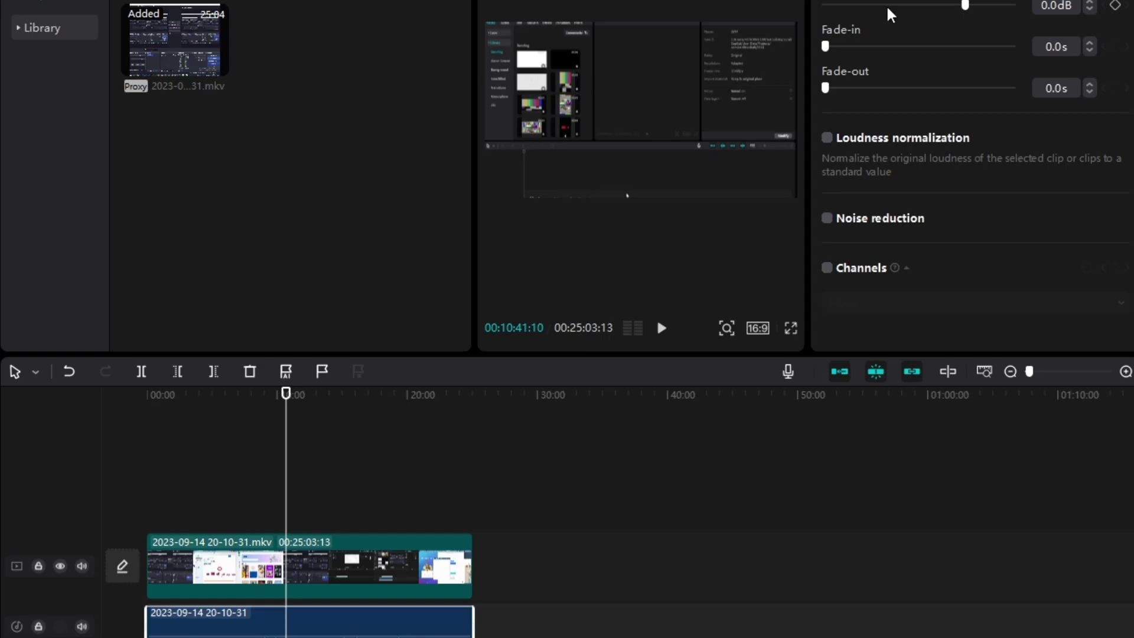
{"action": "left_click_drag", "start_coordinate": [977, 6], "coordinate": [979, 15]}
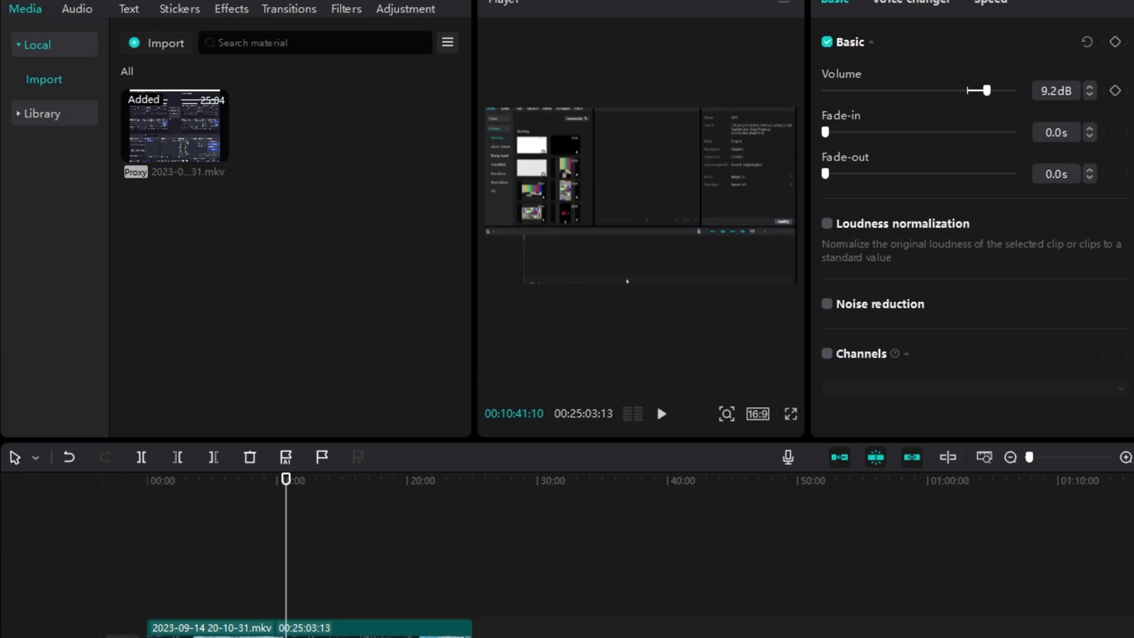
{"action": "left_click", "coordinate": [243, 550]}
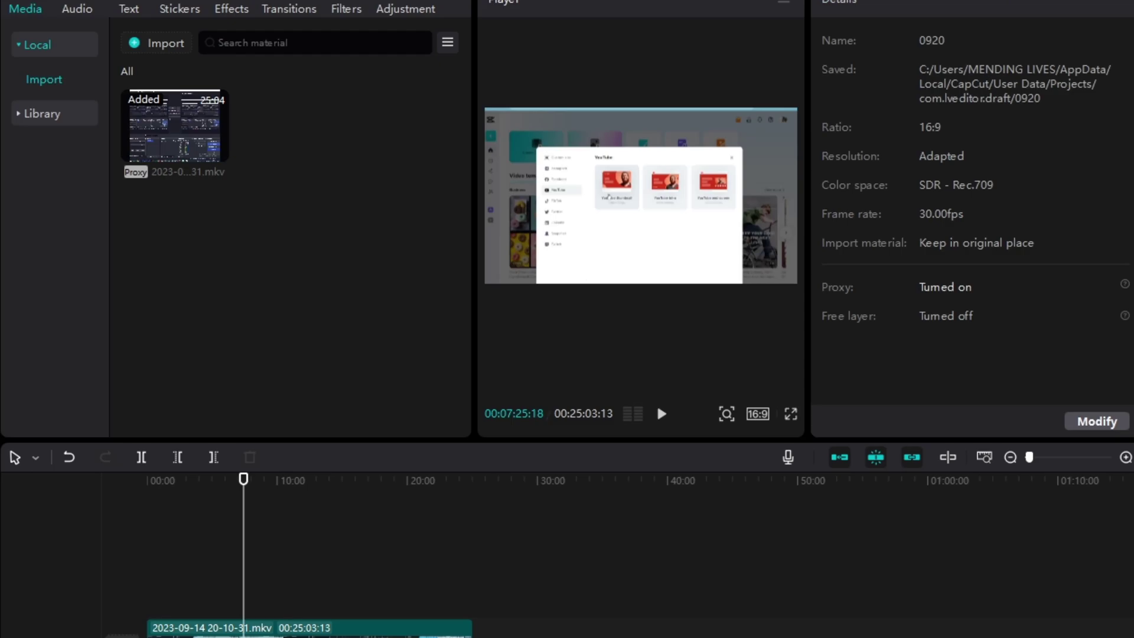
{"action": "left_click", "coordinate": [294, 637]}
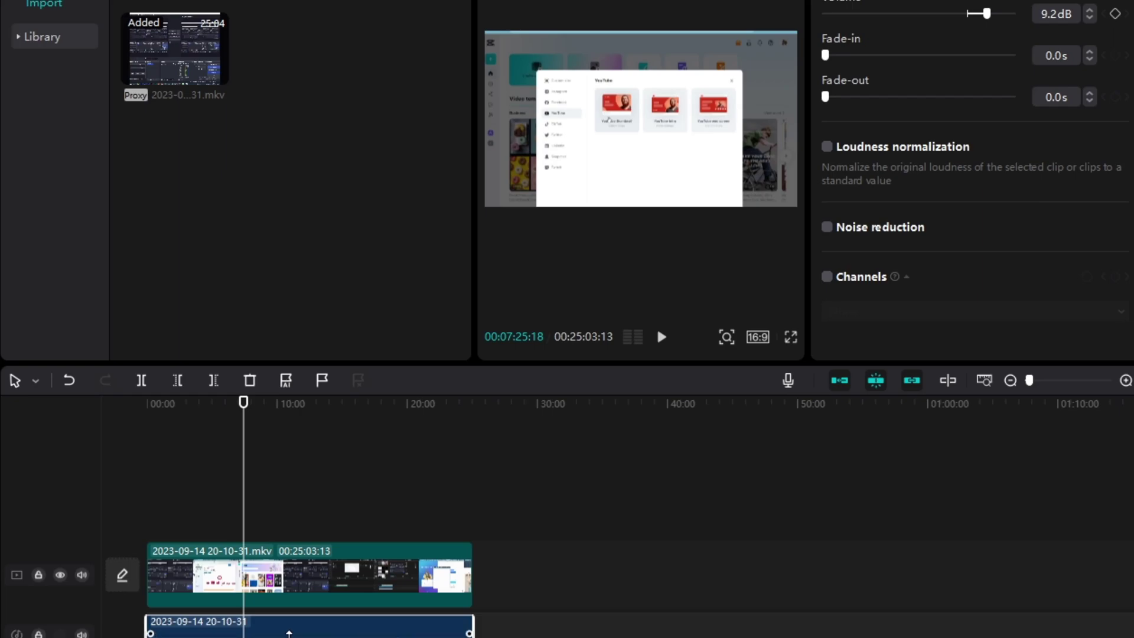
{"action": "left_click_drag", "start_coordinate": [289, 633], "coordinate": [286, 623]}
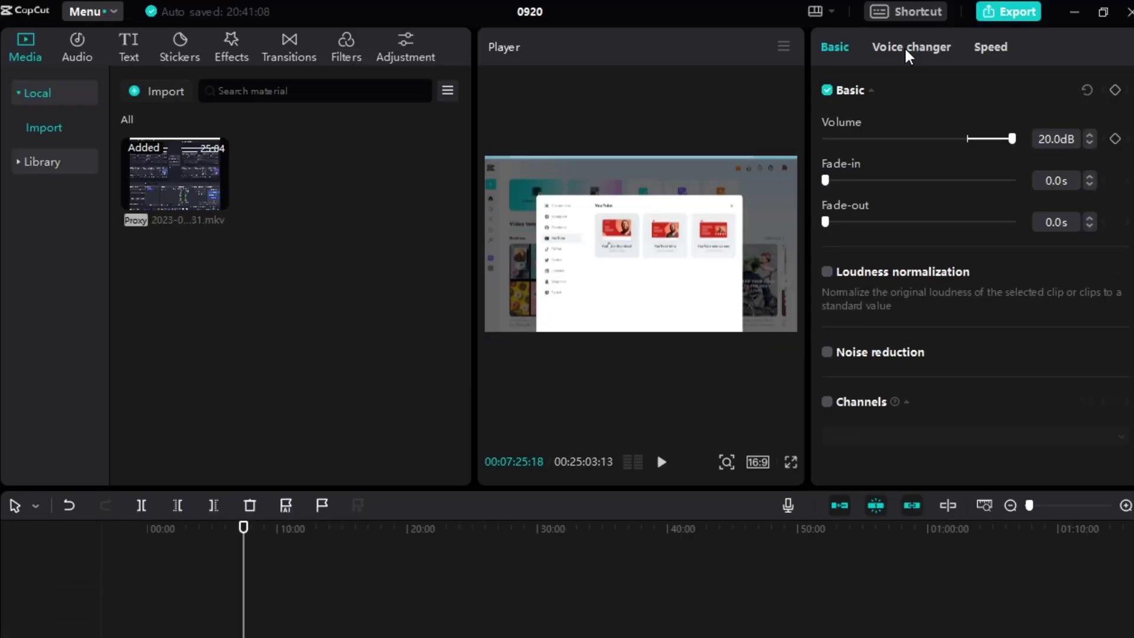
{"action": "left_click", "coordinate": [908, 52]}
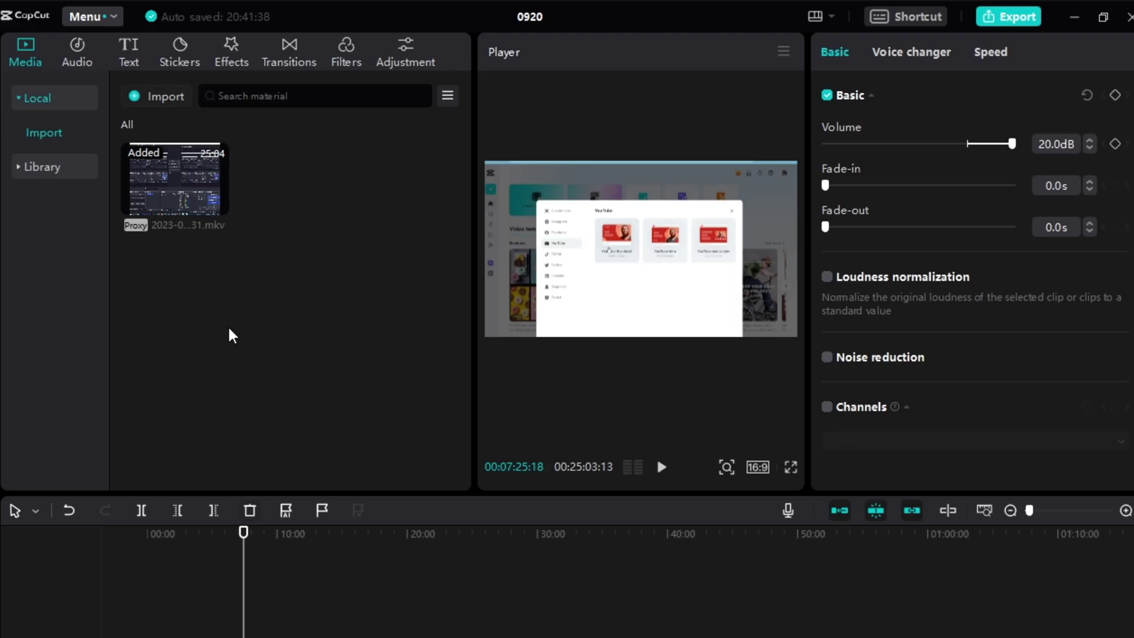
Open the export settings for project 0920 and turn off video exporting.
{"action": "key", "text": "ctrl+e"}
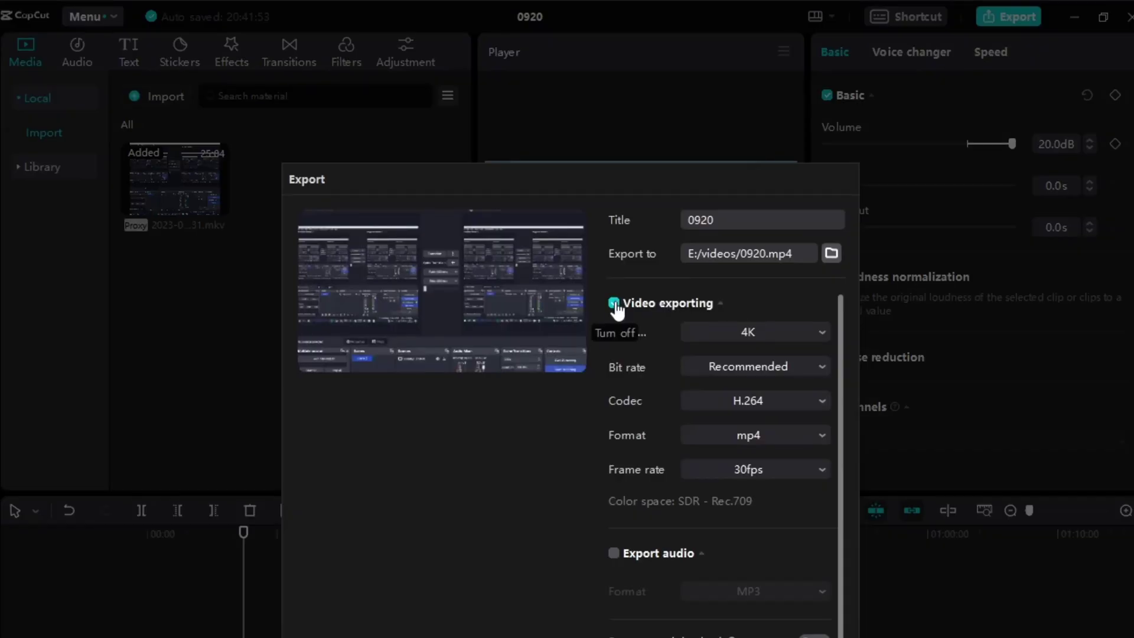
{"action": "left_click", "coordinate": [614, 304]}
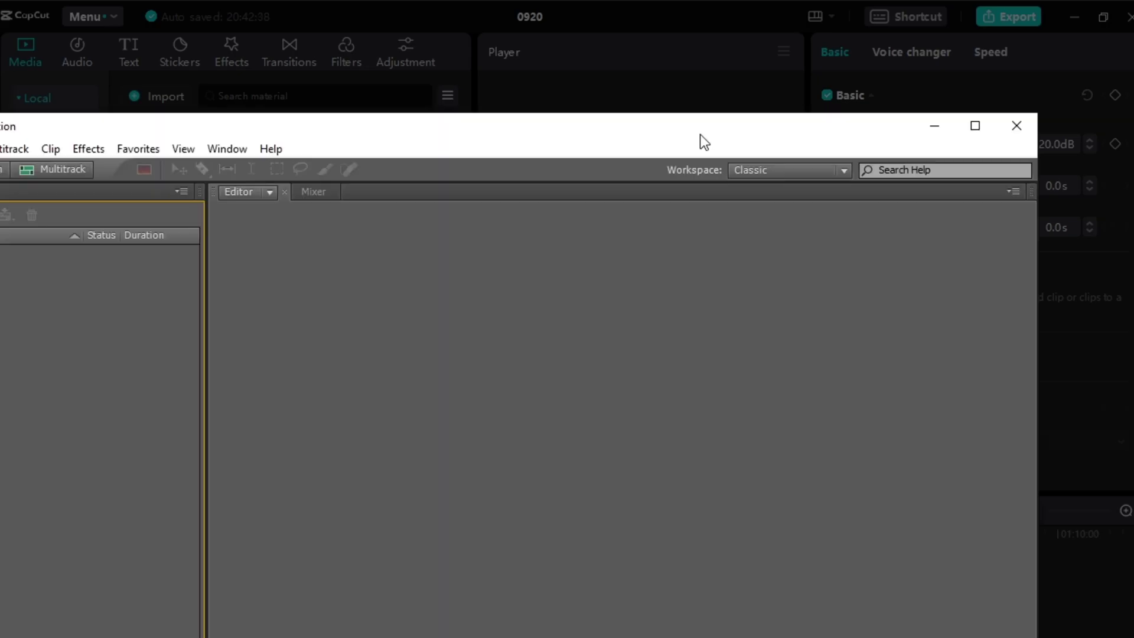
Switch to Adobe Audition and apply the FFT Filter with the Kill The Mic Rumble preset to the whole of 0920.MP3.
{"action": "double_click", "coordinate": [700, 134]}
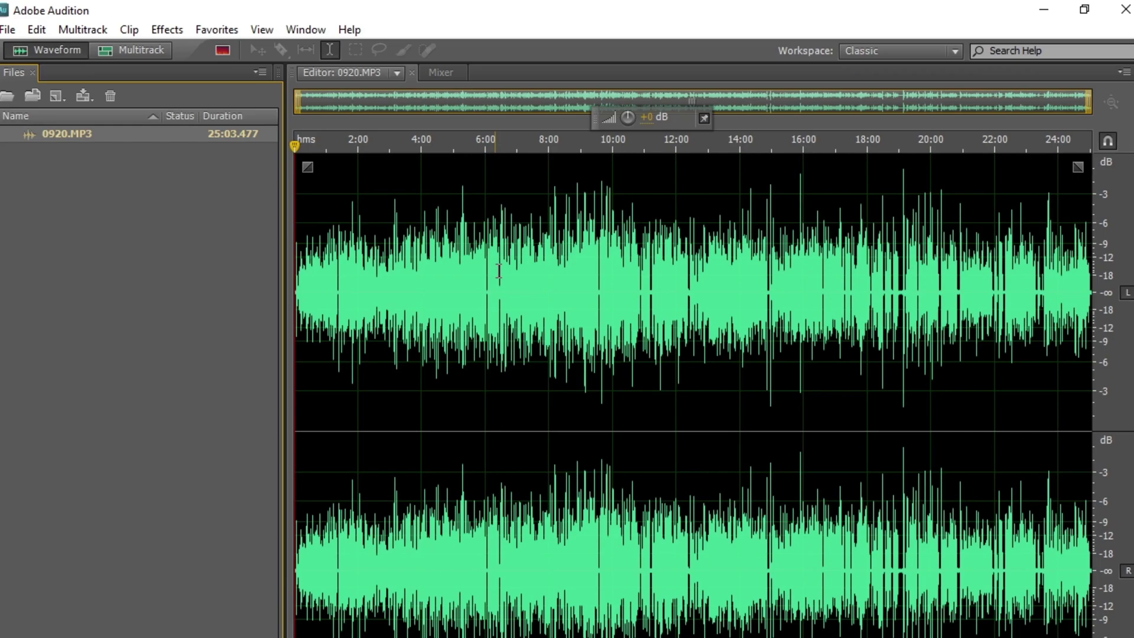
{"action": "left_click", "coordinate": [473, 272]}
{"action": "left_click", "coordinate": [216, 30]}
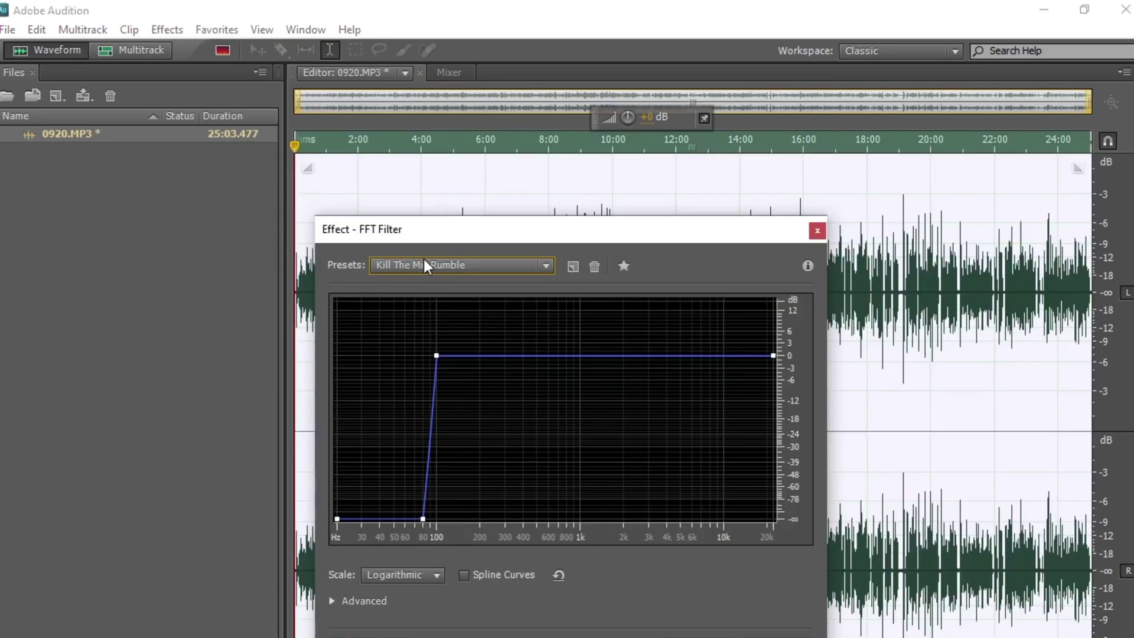
{"action": "left_click", "coordinate": [425, 267]}
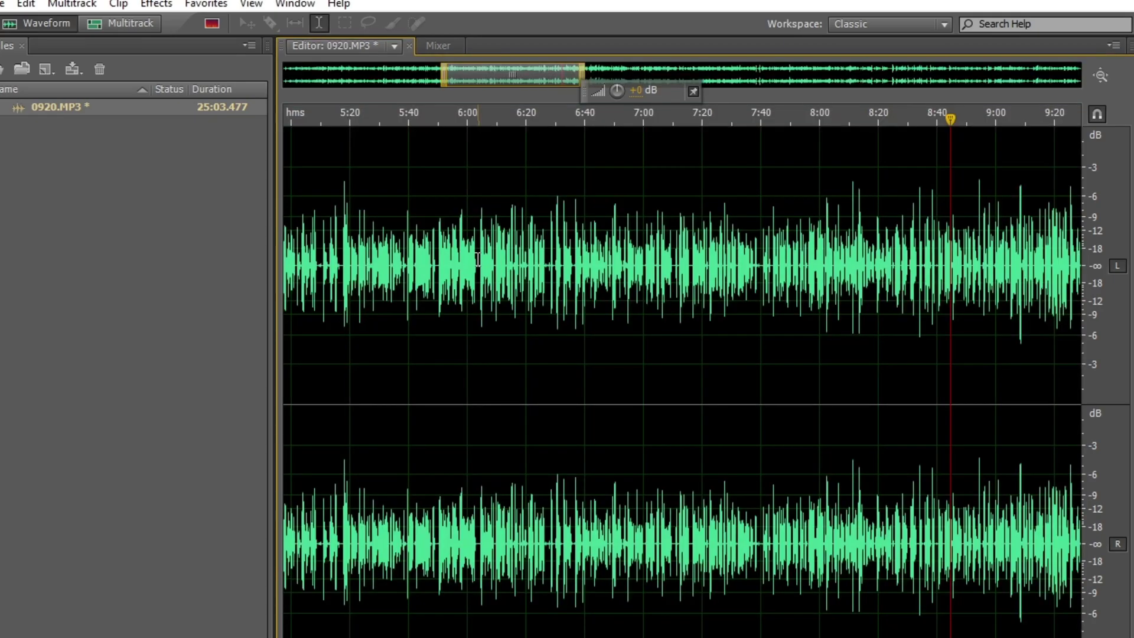
Delete the audio from about 6:03 onward to shorten the 0920.MP3 recording to 2:00.
{"action": "left_click_drag", "start_coordinate": [478, 258], "coordinate": [715, 401]}
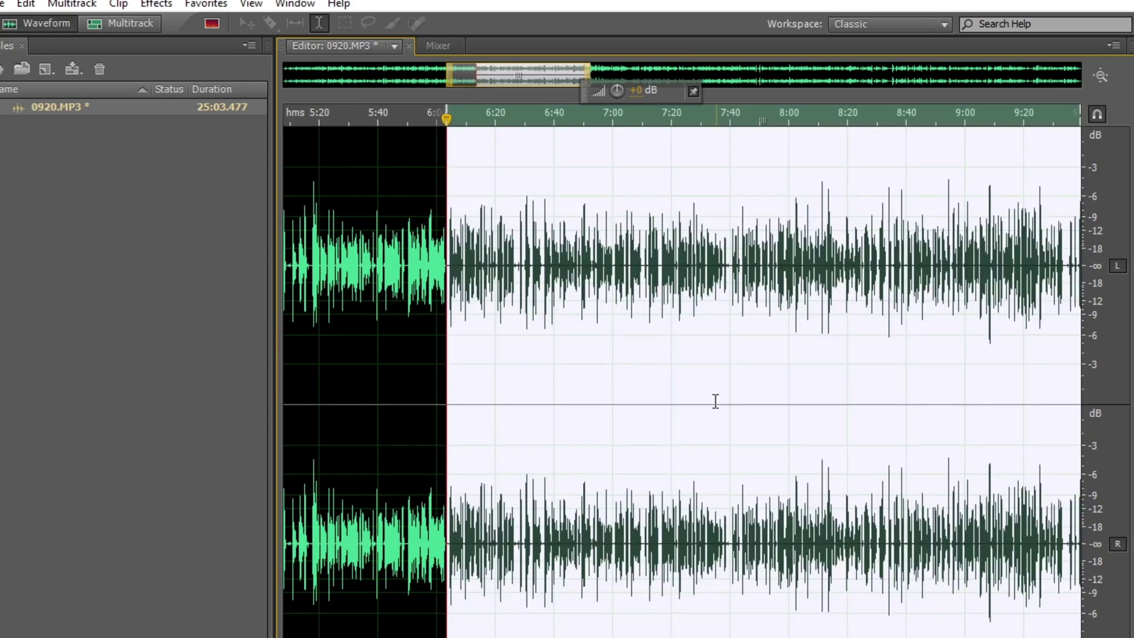
{"action": "key", "text": "Delete"}
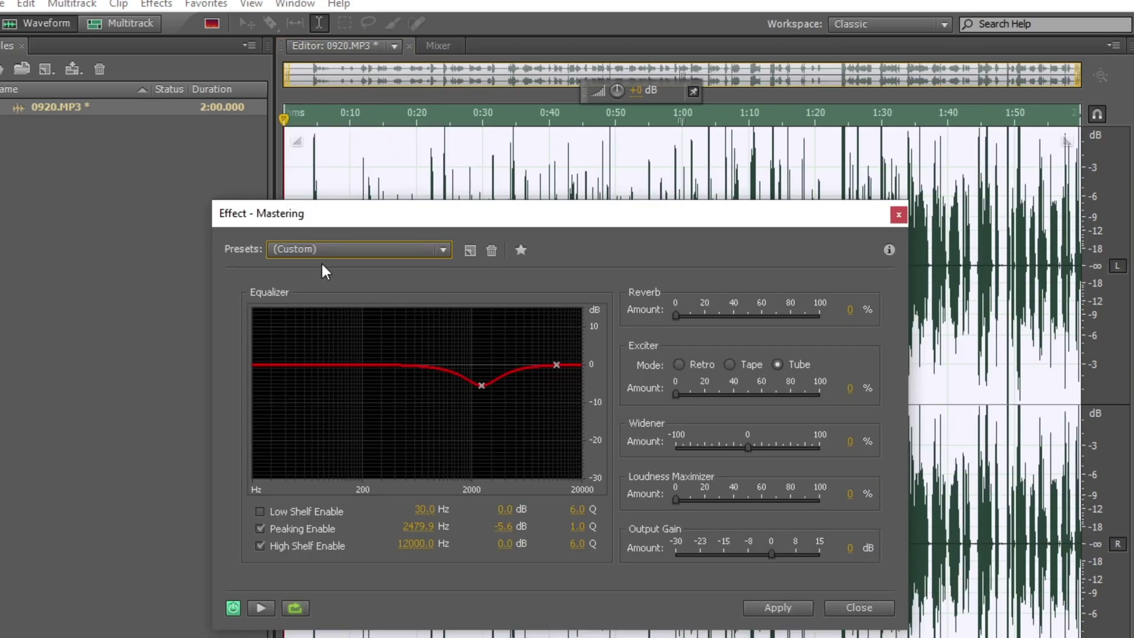
Review the Mastering effect's presets and adjust its output gain for the voice recording.
{"action": "left_click", "coordinate": [286, 249]}
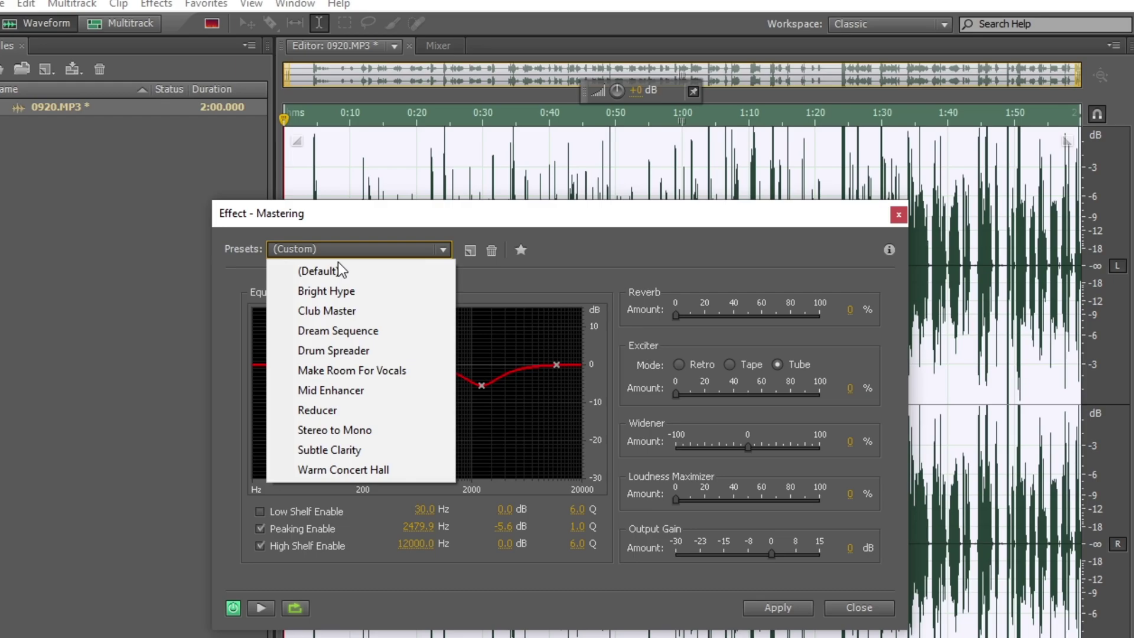
{"action": "left_click", "coordinate": [770, 556]}
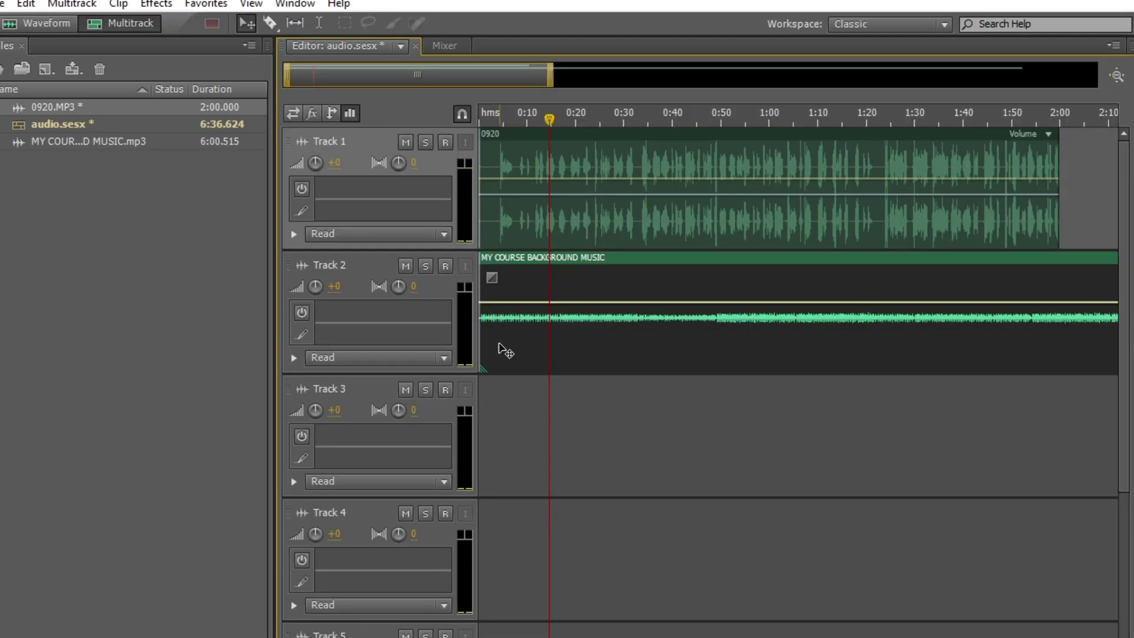
Raise the background music's clip volume on Track 2 and play the mix from about 0:15.
{"action": "key", "text": "equal"}
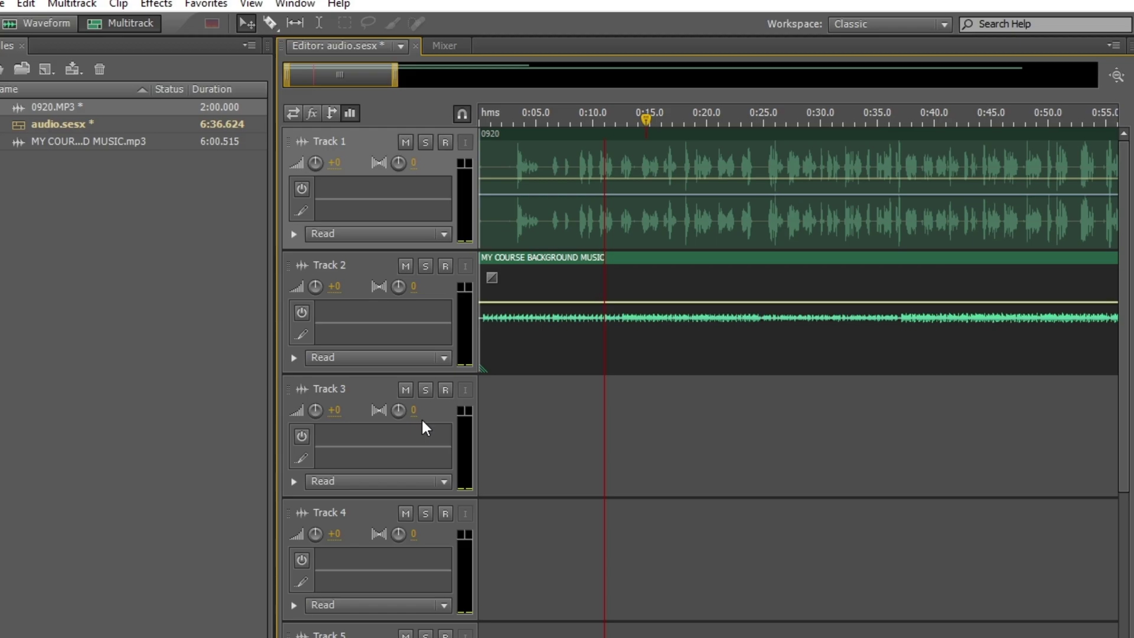
{"action": "scroll", "coordinate": [566, 302], "scroll_direction": "up", "scroll_amount": 2}
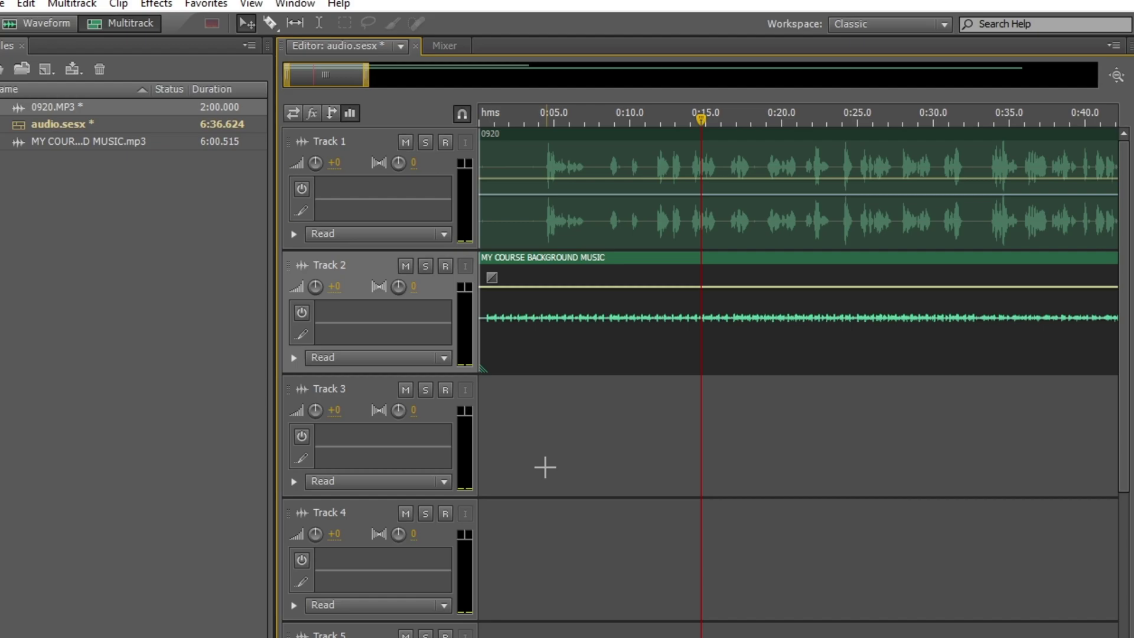
{"action": "key", "text": "space"}
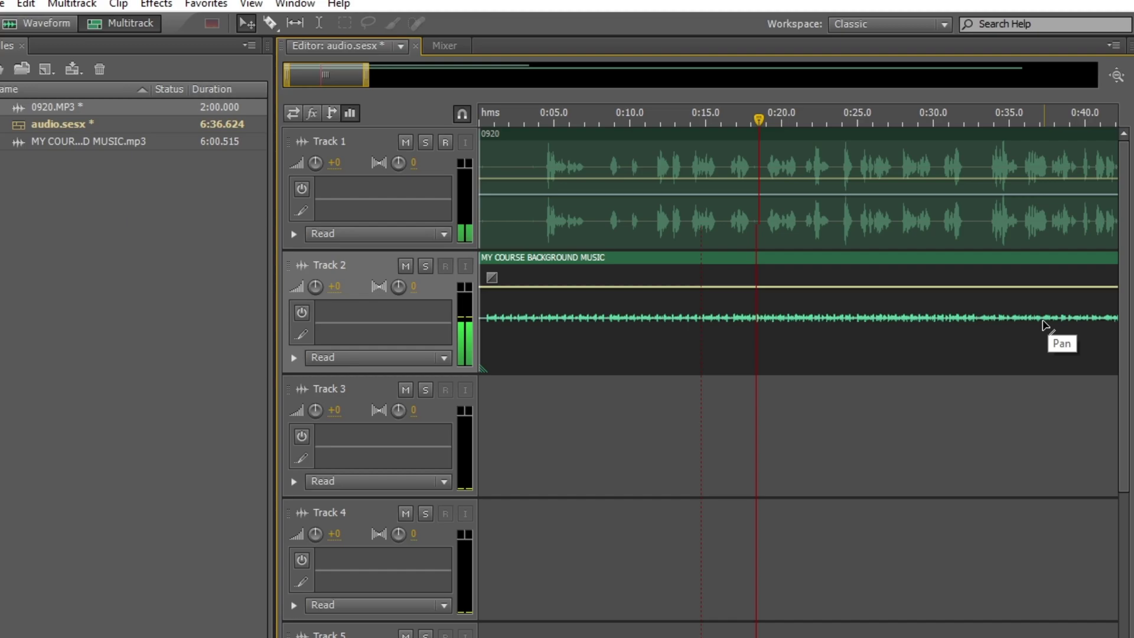
Trim the background music on Track 2 to the voice clip's end at 2:00 and mix down the session to a new file.
{"action": "key", "text": "backslash"}
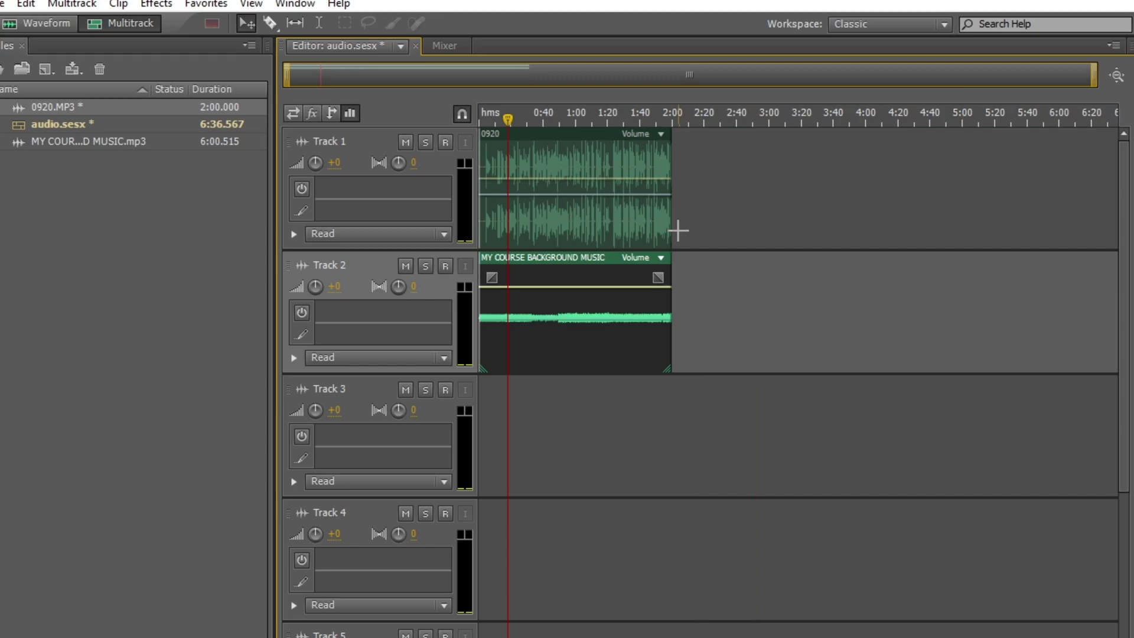
{"action": "key", "text": "equal"}
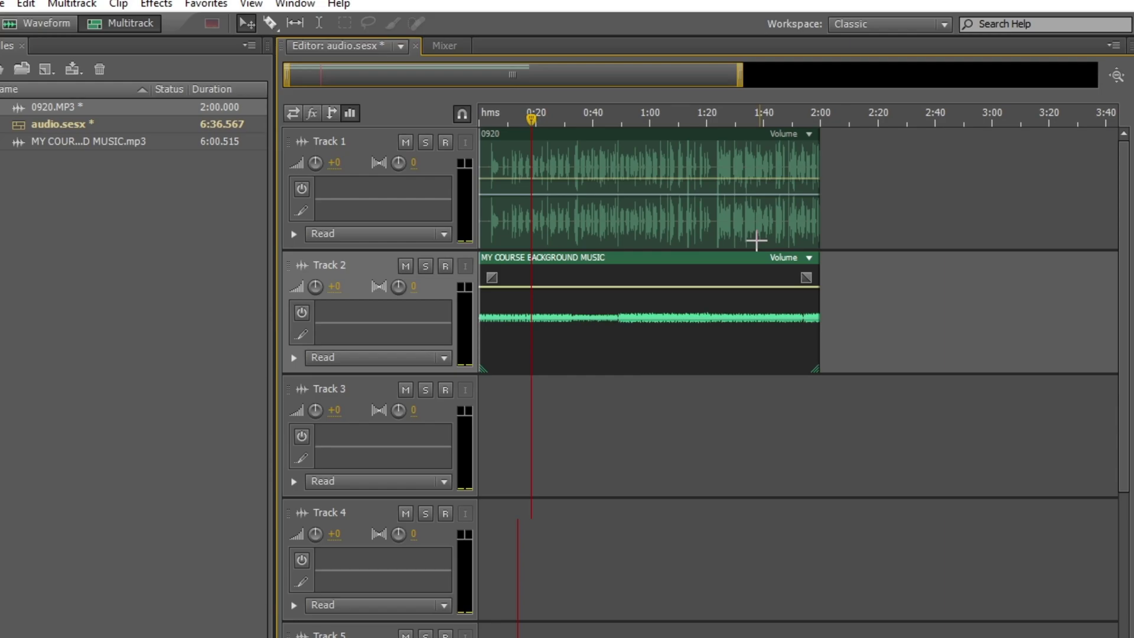
{"action": "key", "text": "equal"}
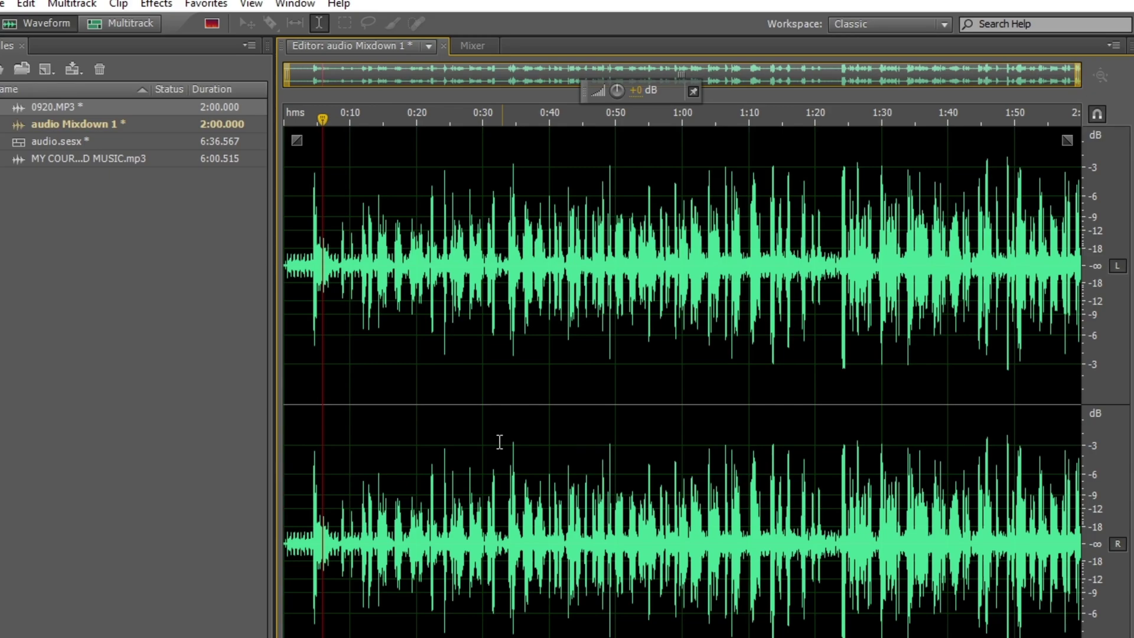
Export the mixdown to the Desktop as the MP3 file audio Mixdown 1.mp3.
{"action": "key", "text": "ctrl+shift+e"}
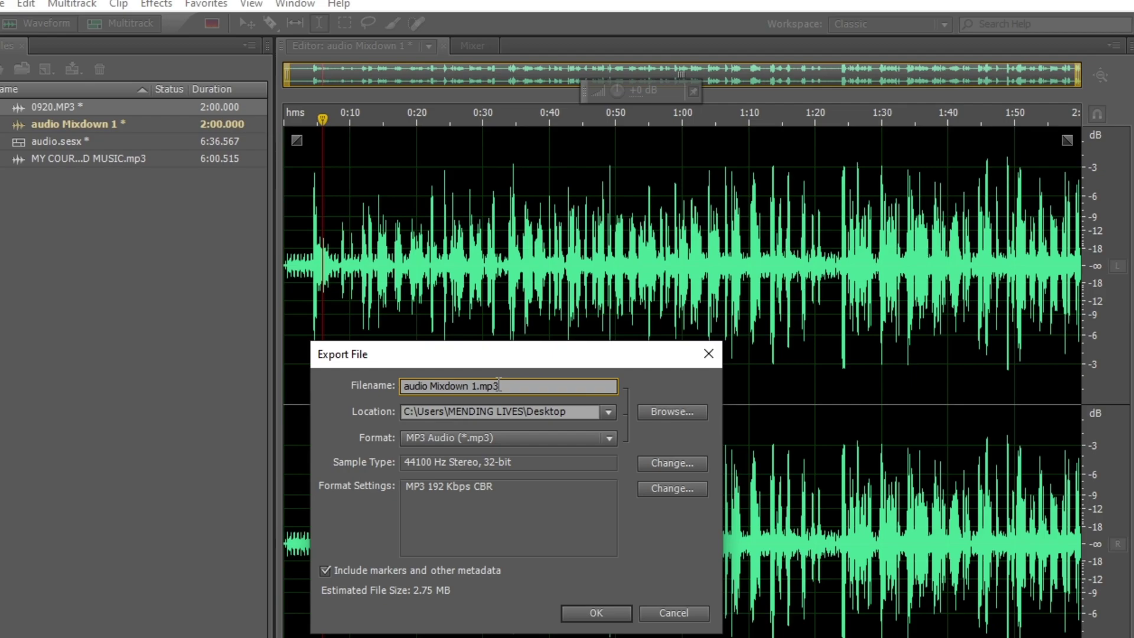
{"action": "key", "text": "Return"}
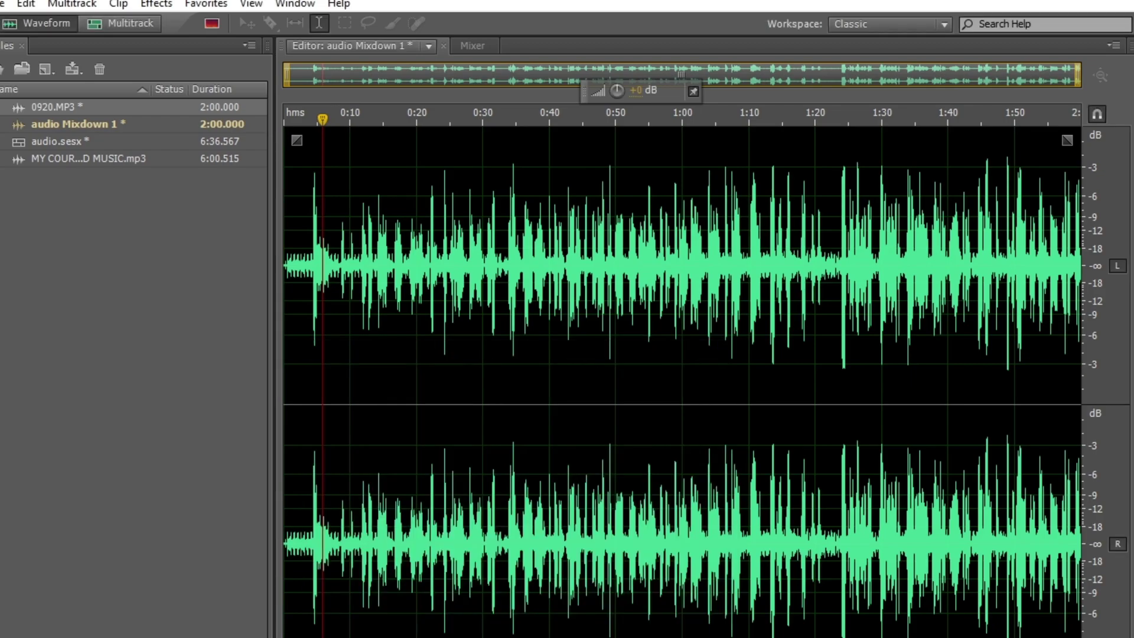